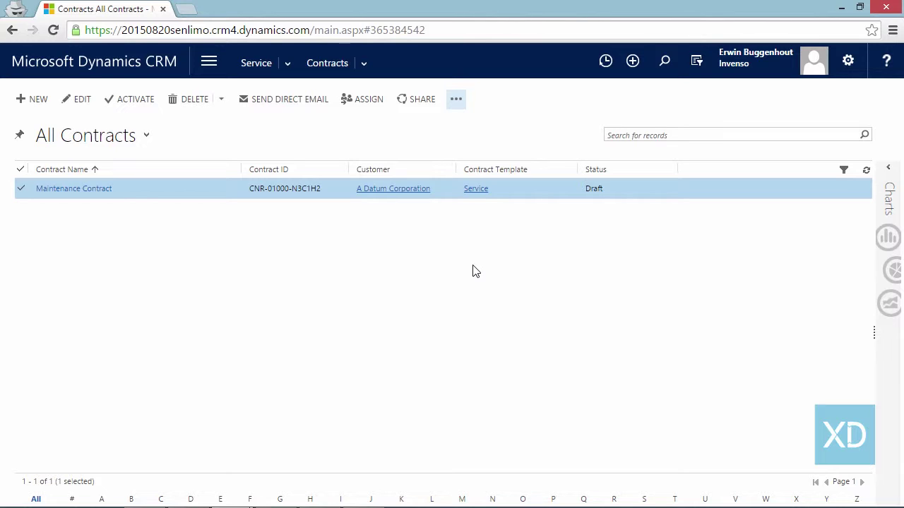
- Show the extra commands menu for the Maintenance Contract record in the All Contracts list
left_click(456, 101)
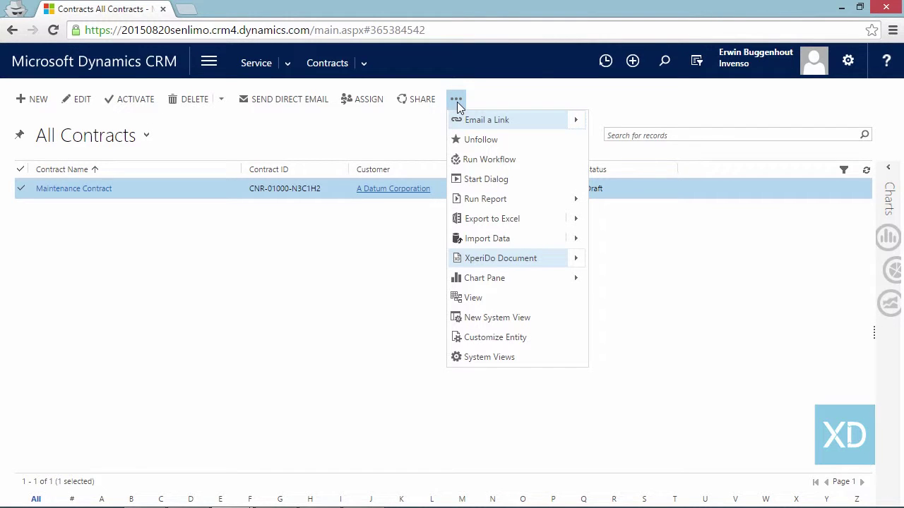
- Quick-generate the contract from the Service Agreements 'Contract (Sign in Person)' template and launch DocuSign e-signing
left_click(508, 265)
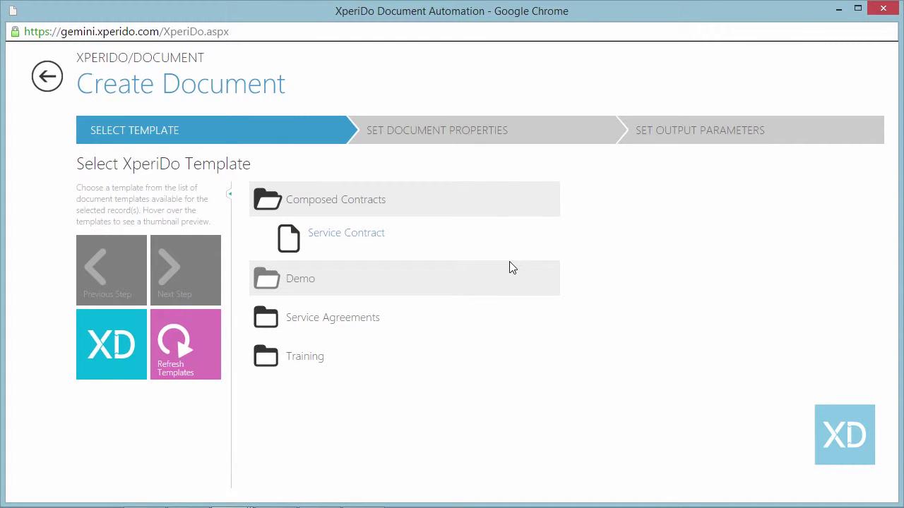
left_click(345, 318)
mouse_move(371, 328)
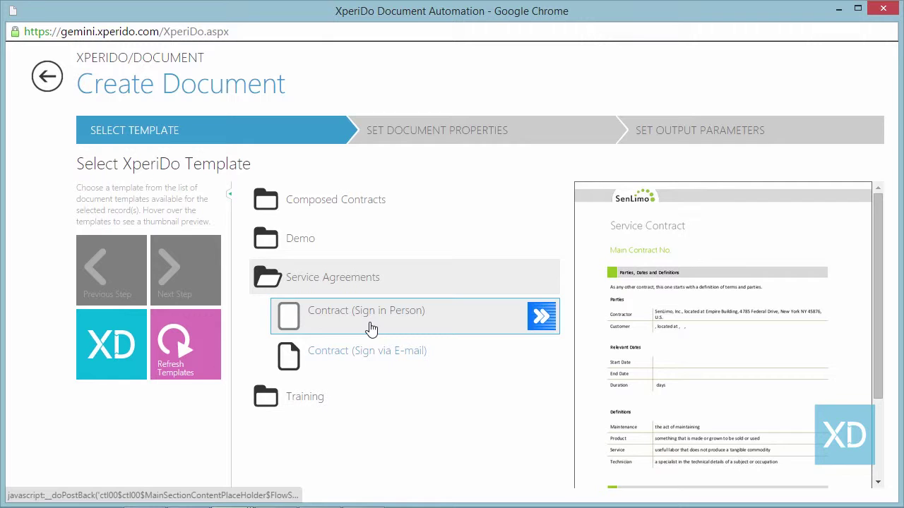
left_click(533, 319)
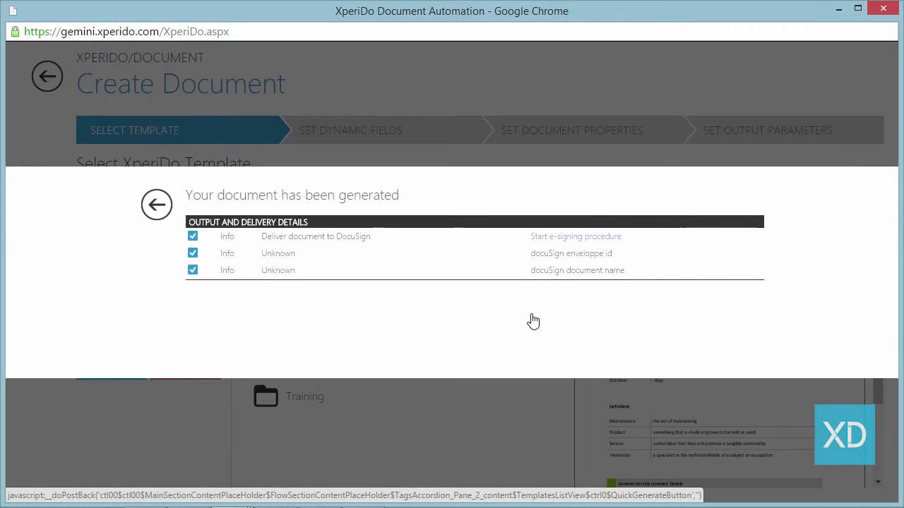
left_click(558, 244)
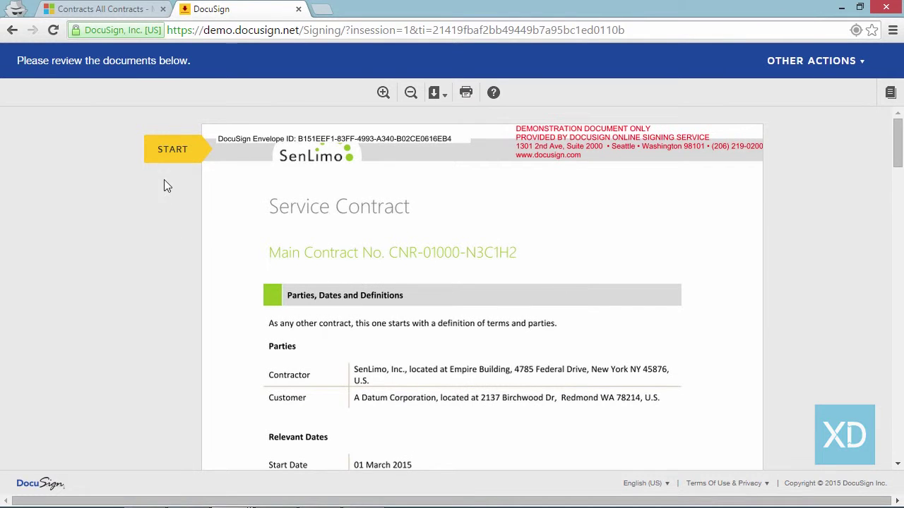
- Jump to the A Datum Corporation SIGN field in the generated Service Contract
left_click(182, 164)
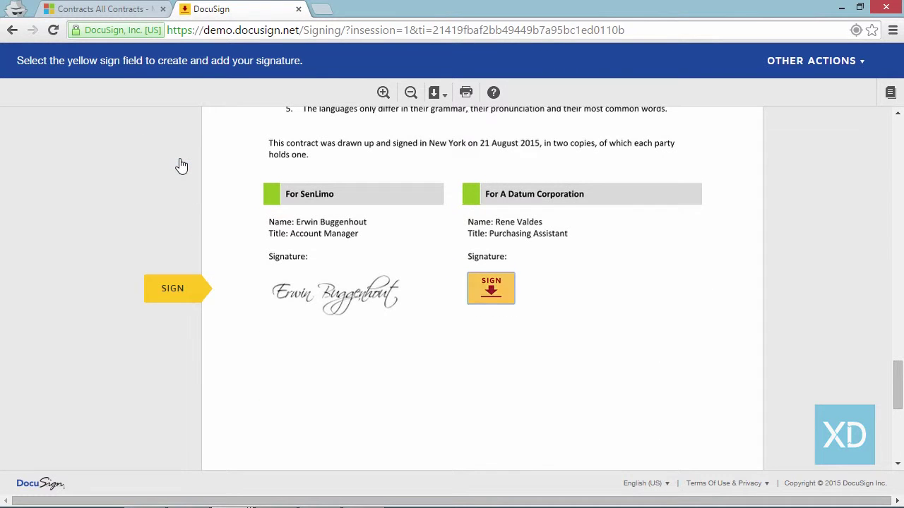
left_click(489, 291)
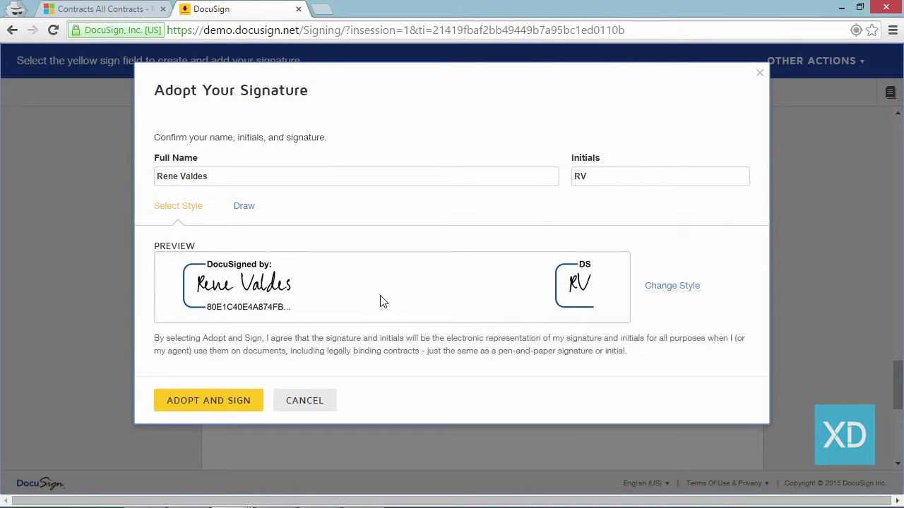
- Draw a hand-made signature for A Datum Corporation and adopt it to sign
left_click(240, 209)
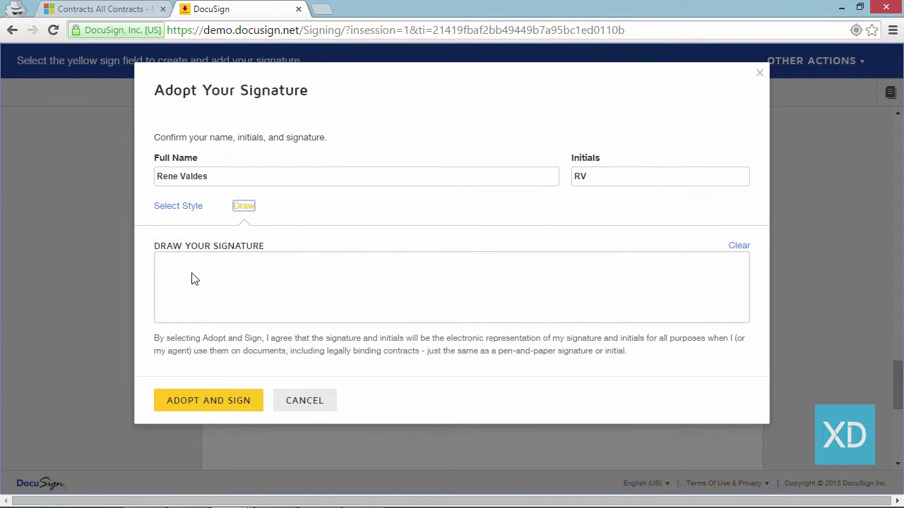
mouse_move(192, 274)
left_mouse_down()
mouse_move(210, 264)
mouse_move(226, 286)
mouse_move(249, 292)
mouse_move(263, 284)
mouse_move(304, 299)
left_mouse_up()
mouse_move(323, 262)
left_mouse_down()
mouse_move(325, 295)
mouse_move(343, 296)
mouse_move(353, 280)
mouse_move(384, 304)
mouse_move(429, 298)
left_mouse_up()
left_click(226, 401)
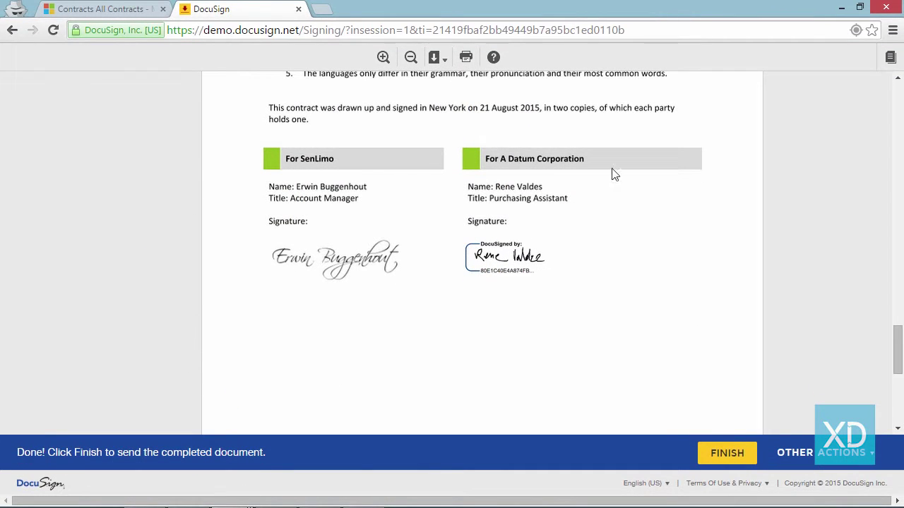
- Finish signing, supply an e-mail address for a signed copy, and return to CRM contracts
left_click(738, 452)
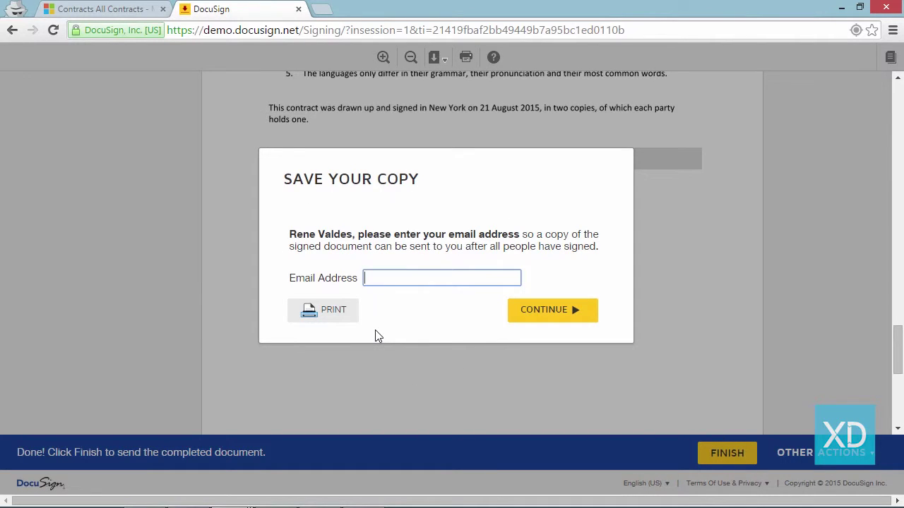
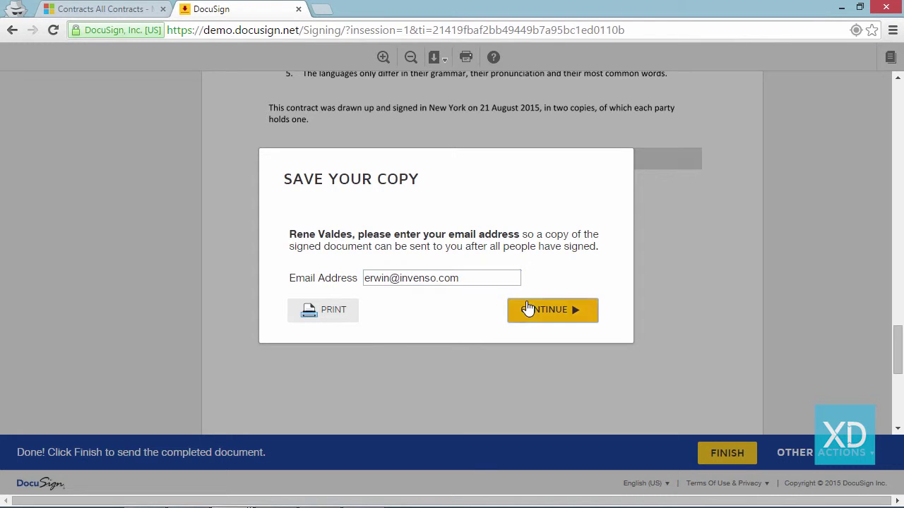
left_click(529, 308)
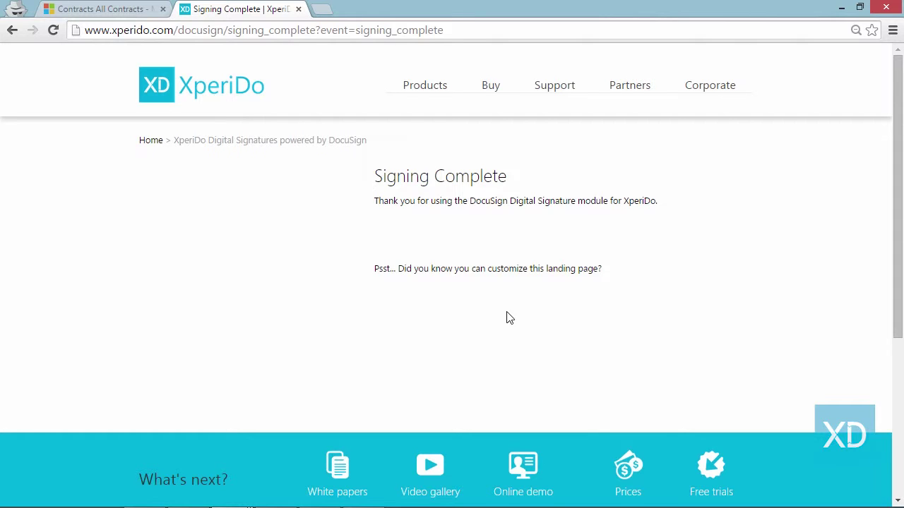
left_click(53, 13)
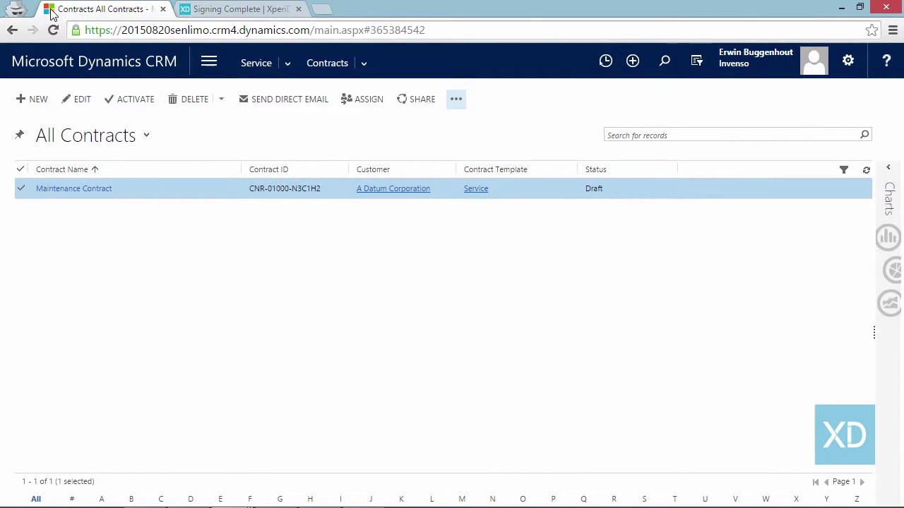
- Quick-generate the contract from the Service Agreements 'Contract (Sign via E-mail)' template, then check Outlook
left_click(457, 100)
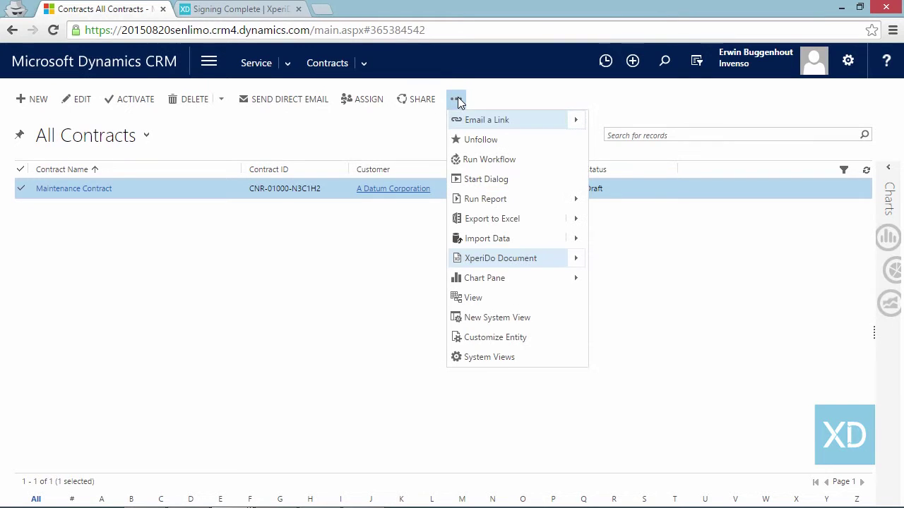
left_click(485, 261)
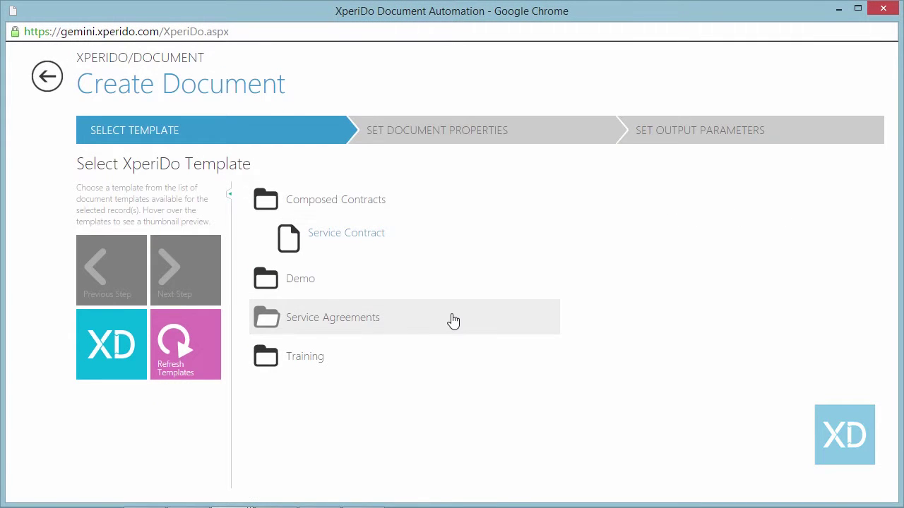
left_click(450, 318)
mouse_move(403, 357)
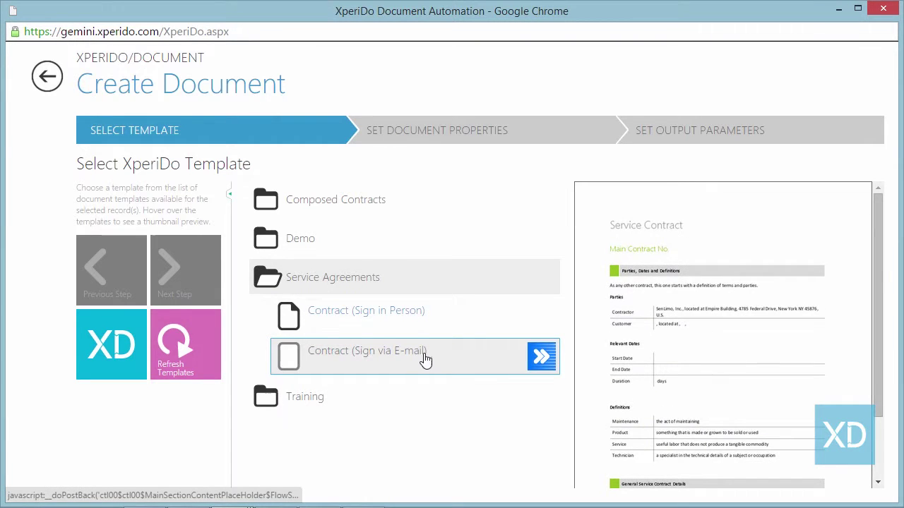
left_click(538, 357)
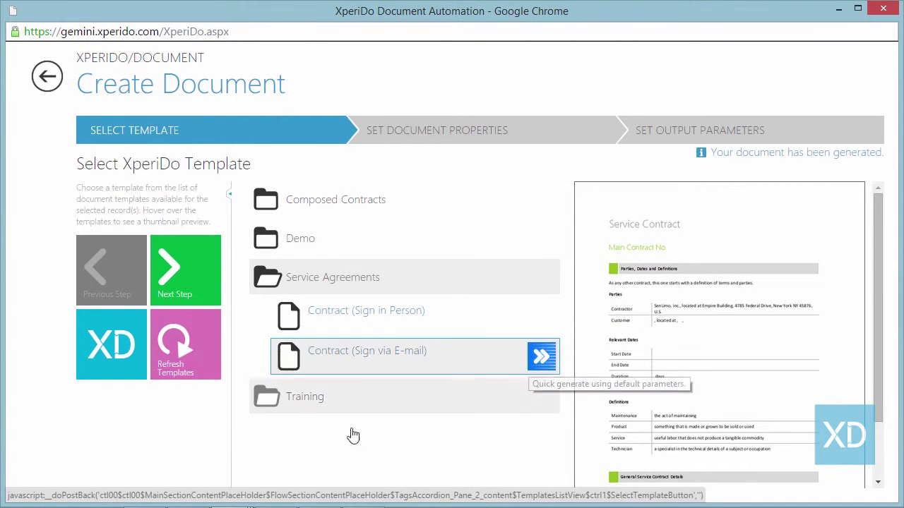
mouse_move(276, 505)
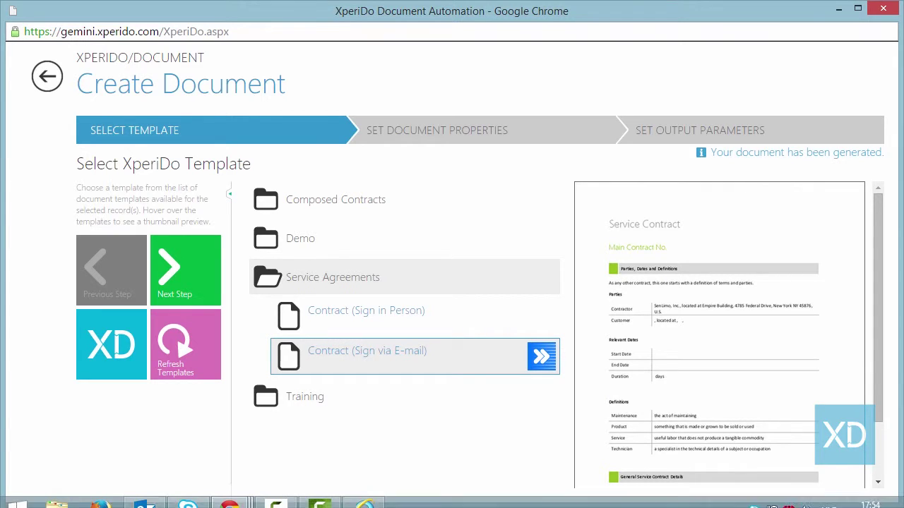
left_click(145, 494)
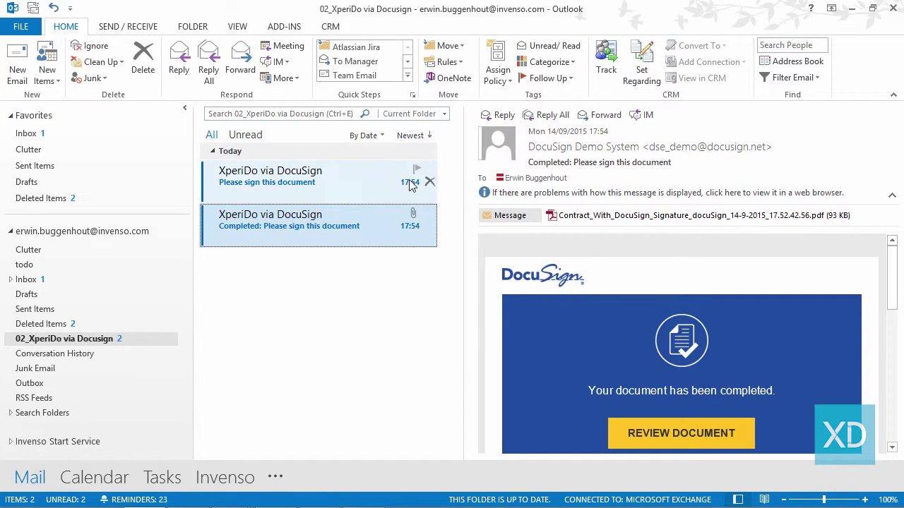
- Open the 'Please sign this document' DocuSign e-mail and follow its REVIEW DOCUMENT link
left_click(305, 182)
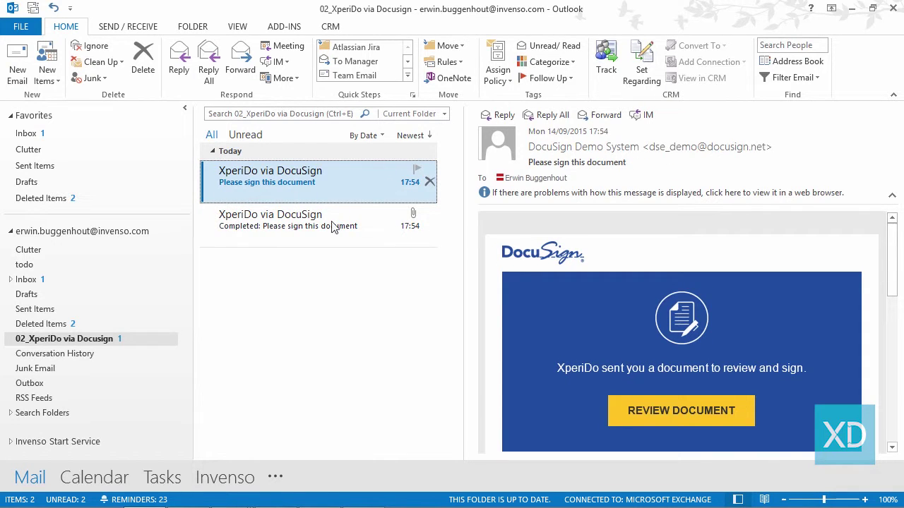
left_click(700, 420)
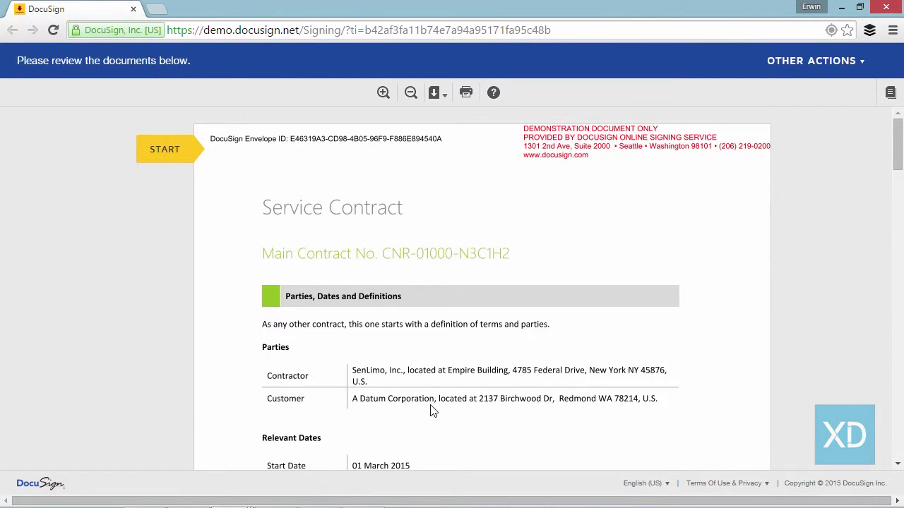
- Sign for A Datum Corporation with the generated signature, finish, and decline a DocuSign account
left_click(166, 149)
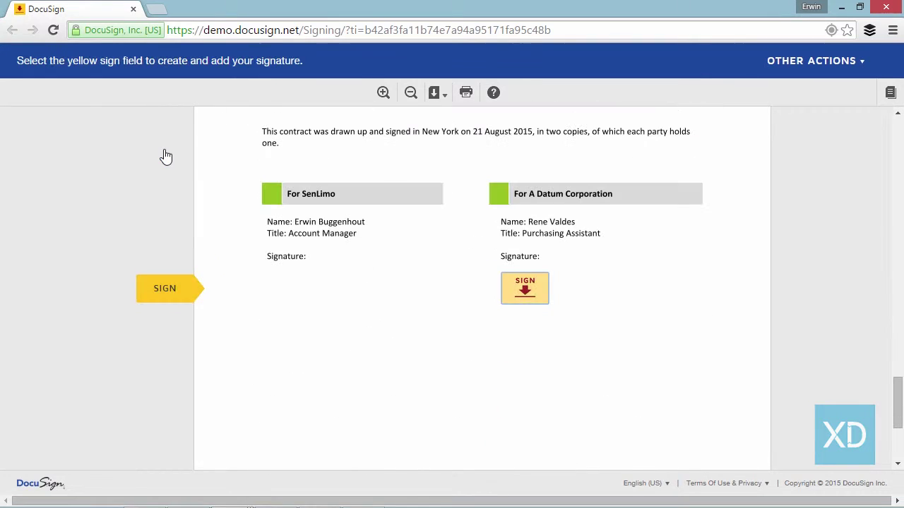
left_click(531, 293)
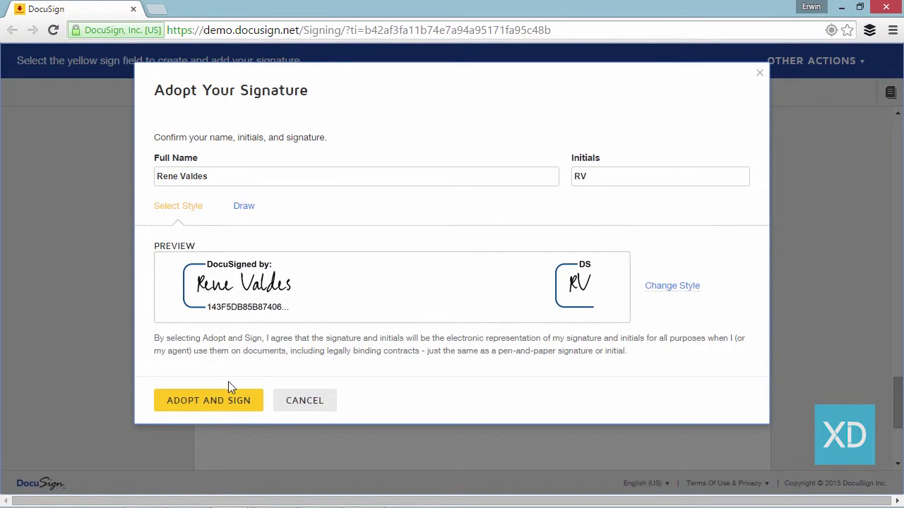
left_click(214, 403)
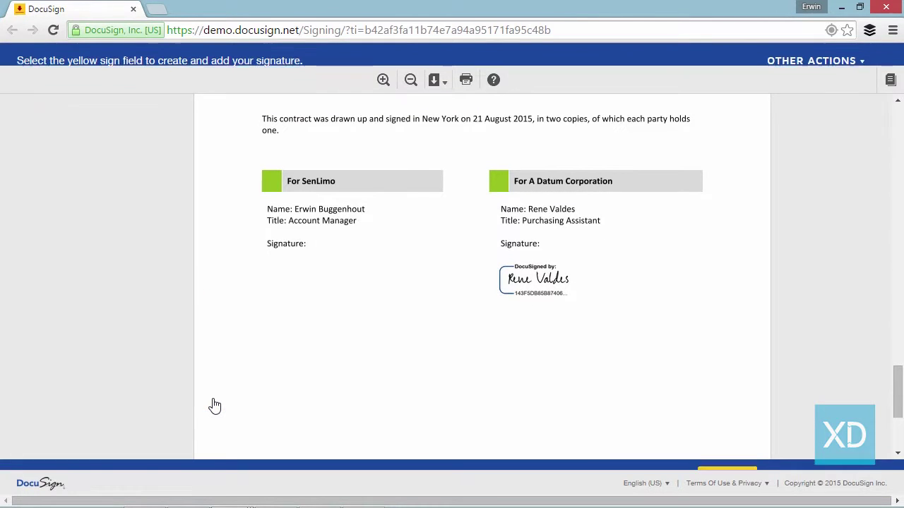
left_click(728, 455)
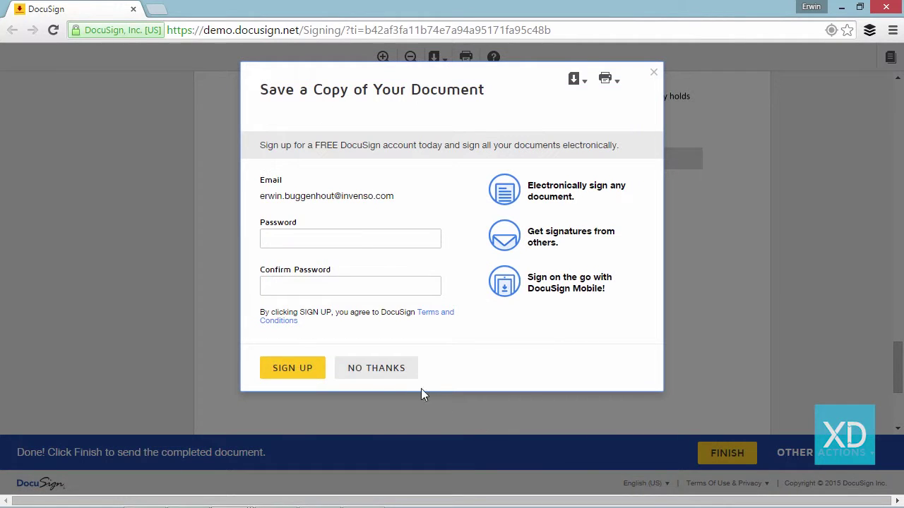
left_click(396, 373)
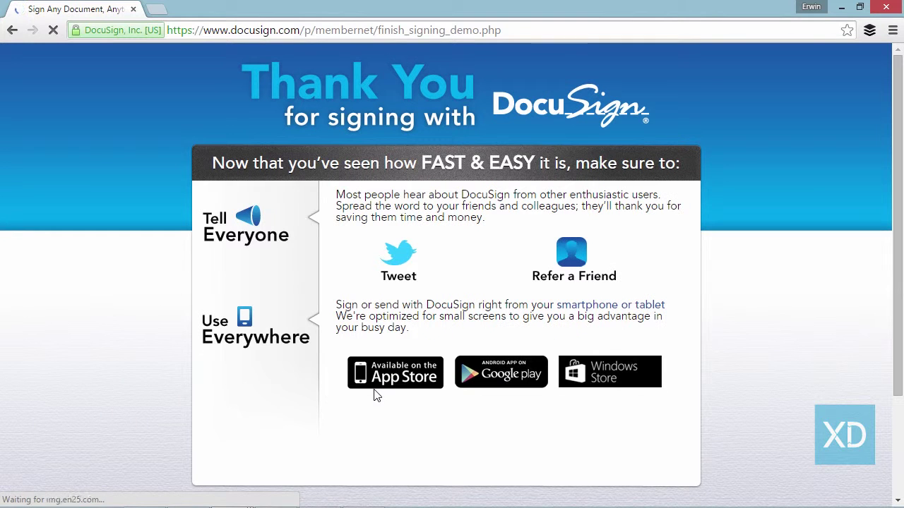
mouse_move(185, 502)
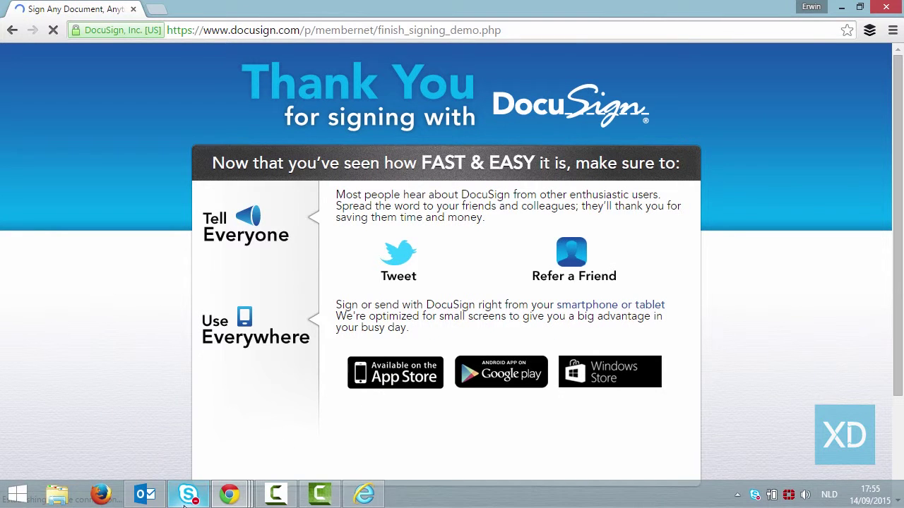
left_click(361, 497)
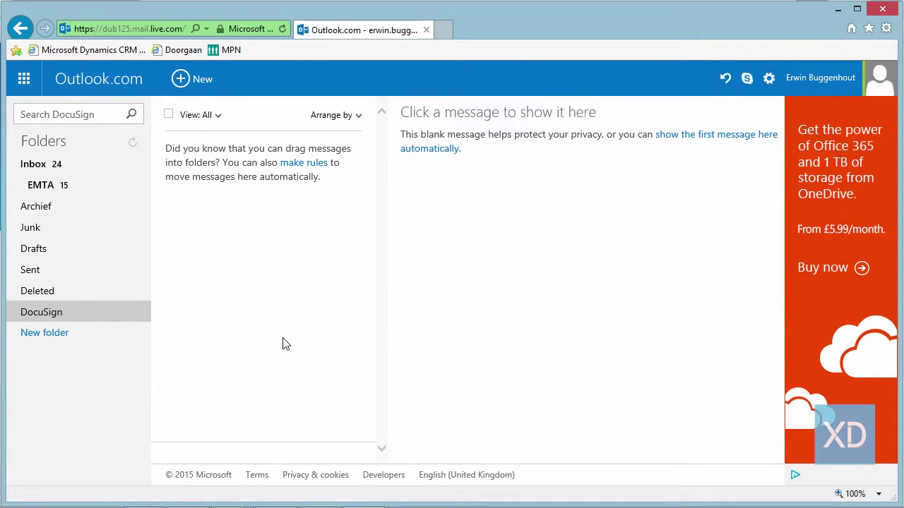
- Reload the Outlook.com mailbox, dismiss the error, and open the new DocuSign request's document review
left_click(281, 29)
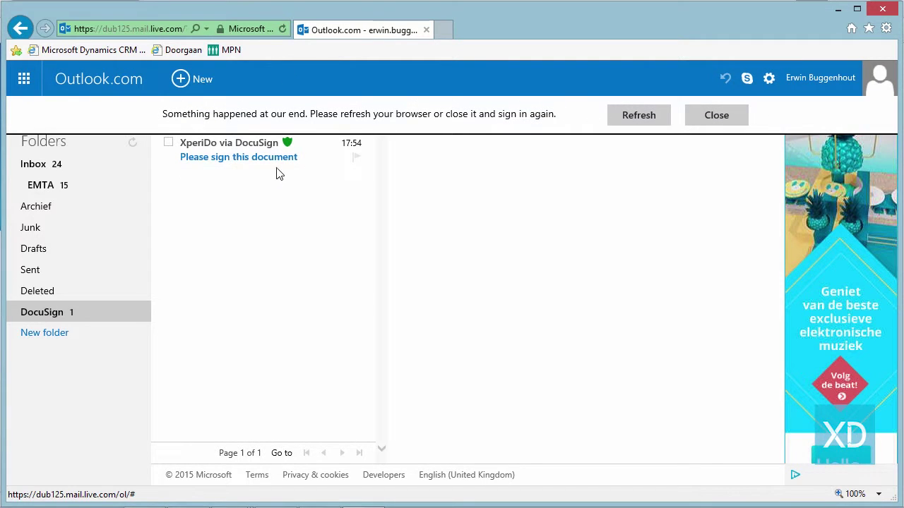
left_click(718, 117)
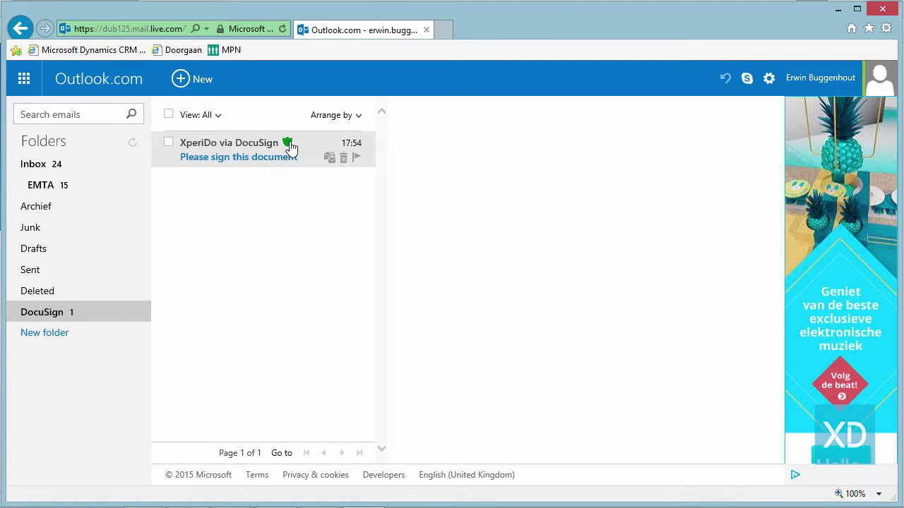
left_click(274, 157)
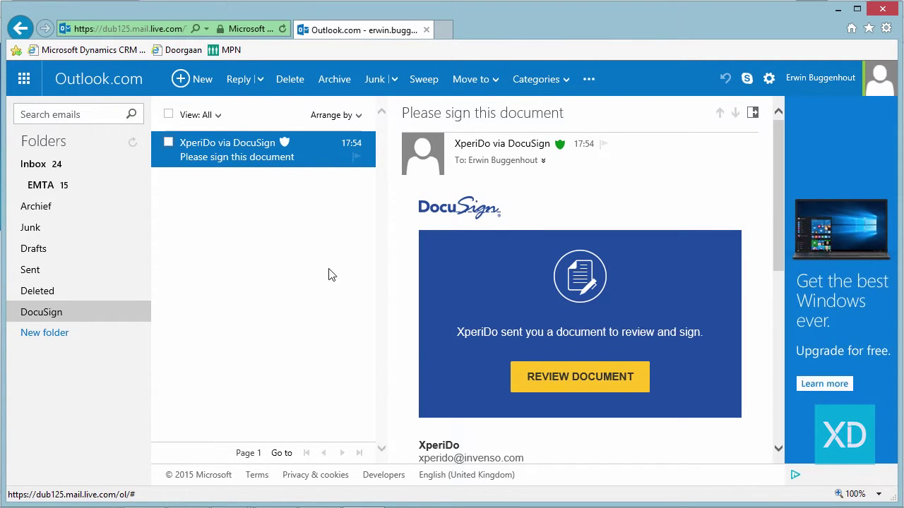
left_click(586, 386)
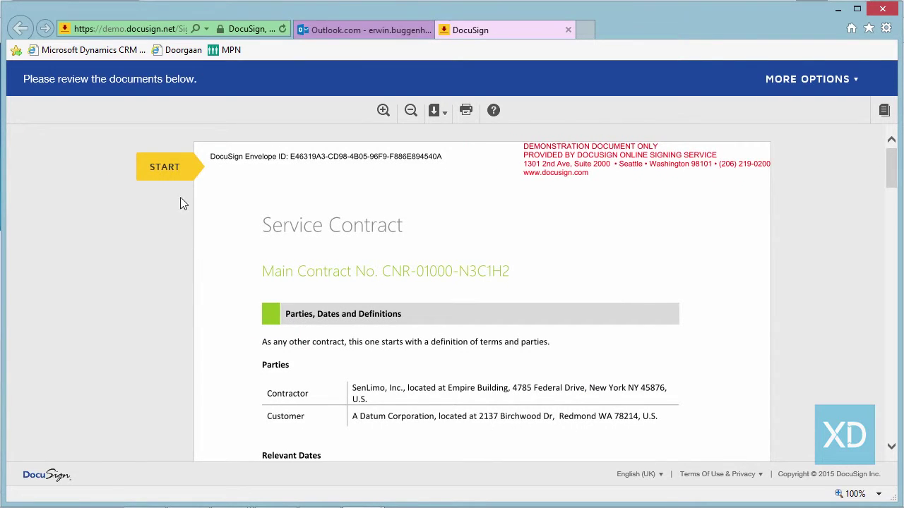
- Add the signature in the For SenLimo SIGN field, finish, and decline the DocuSign account offer
left_click(174, 177)
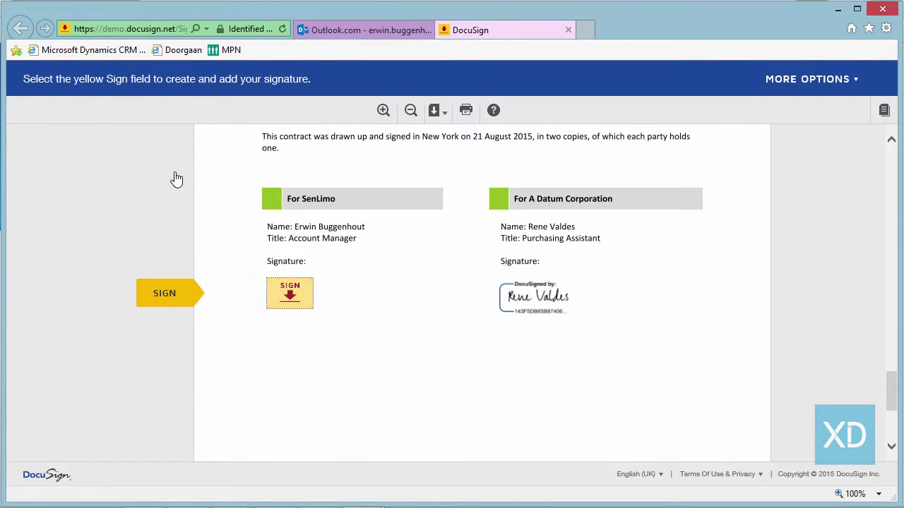
left_click(280, 295)
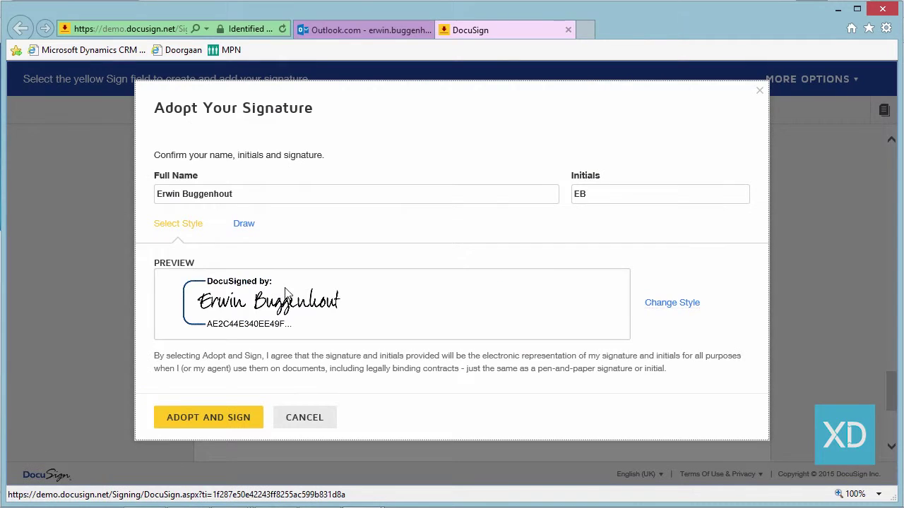
left_click(229, 424)
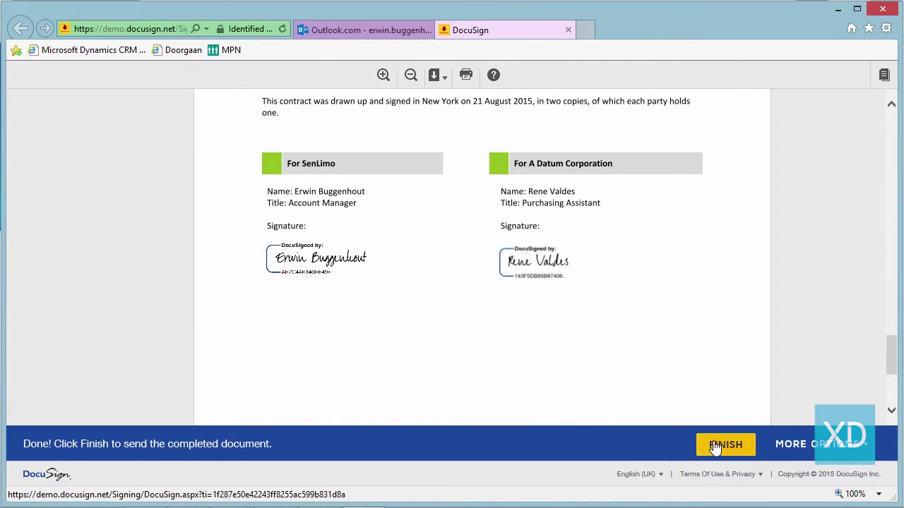
left_click(717, 446)
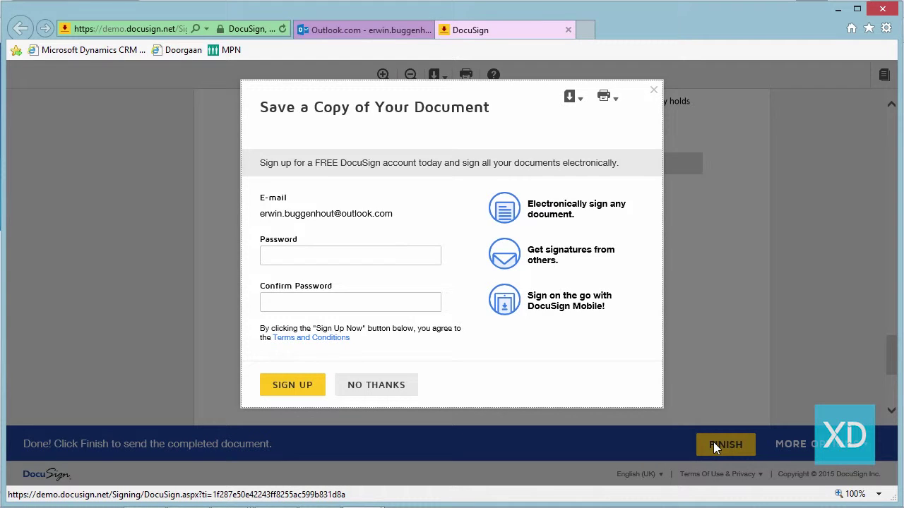
left_click(392, 386)
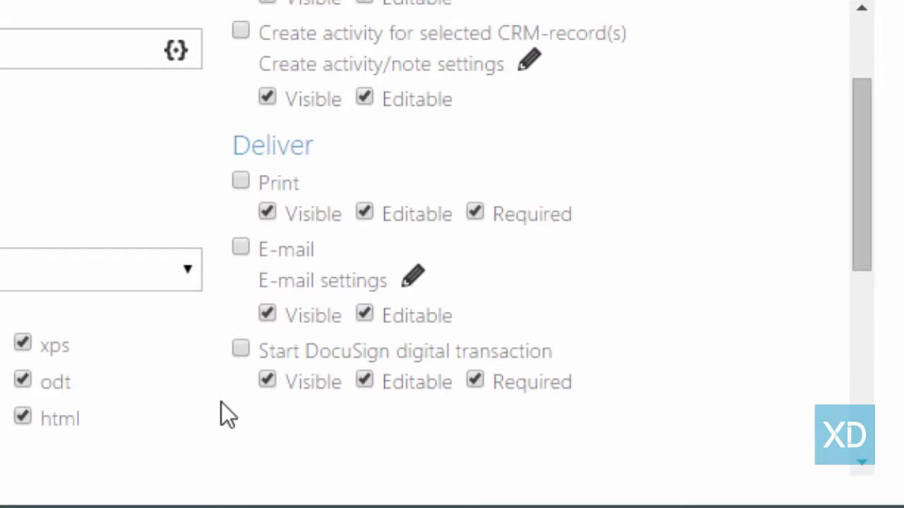
- Enable the Start DocuSign digital transaction delivery option and save the Contract (Sign via E-mail) template
left_click(241, 348)
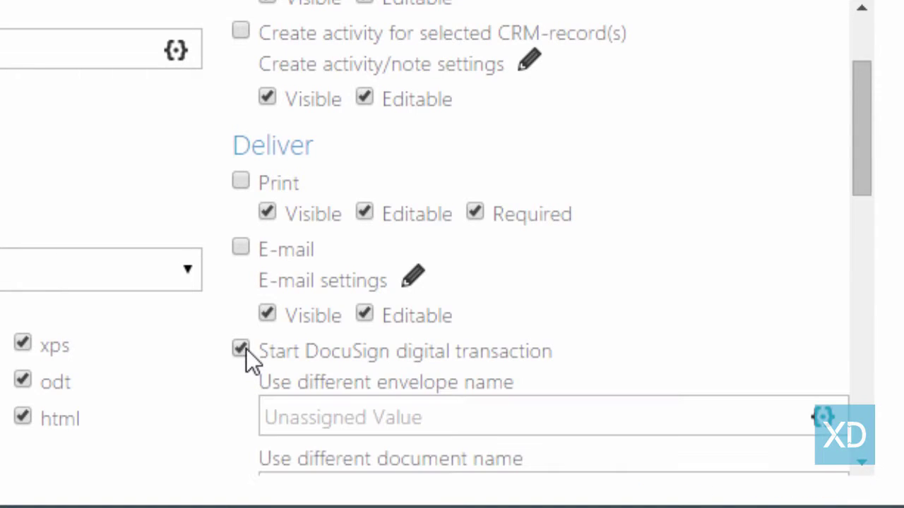
scroll(466, 335, "down", 2)
scroll(480, 326, "down", 2)
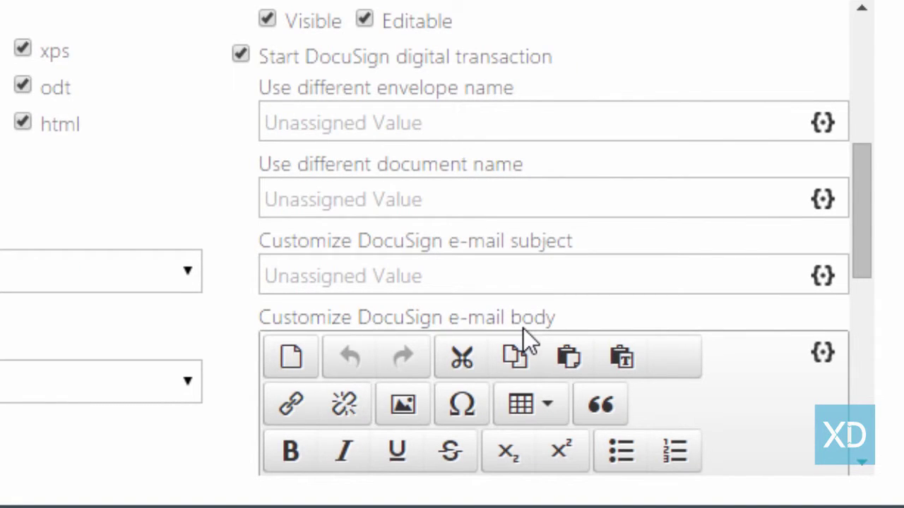
scroll(523, 328, "down", 5)
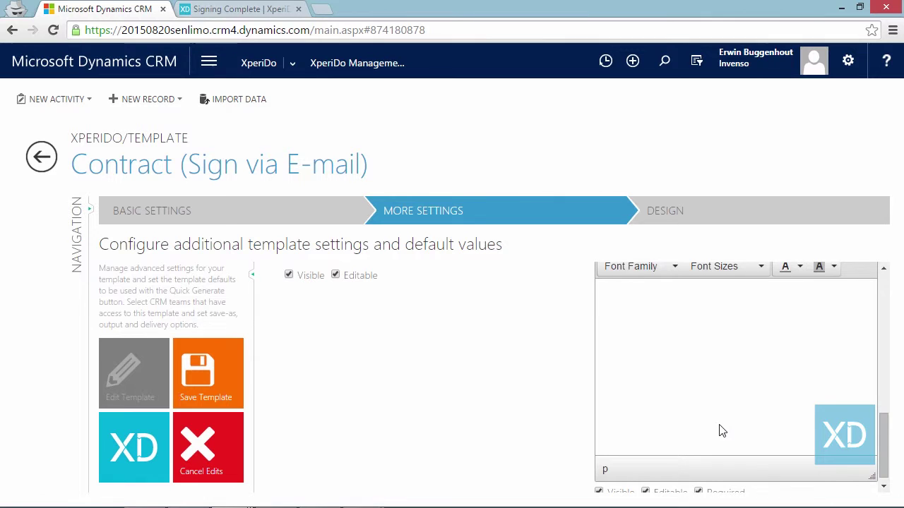
left_click(228, 405)
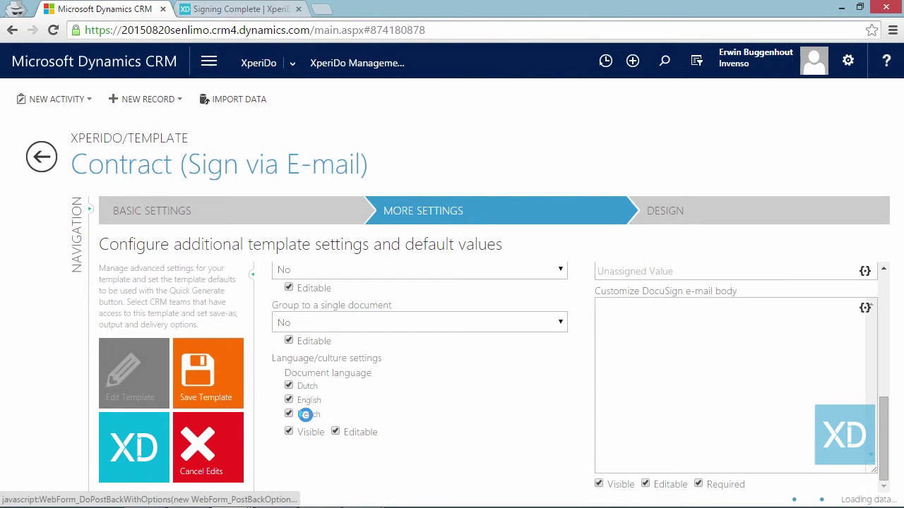